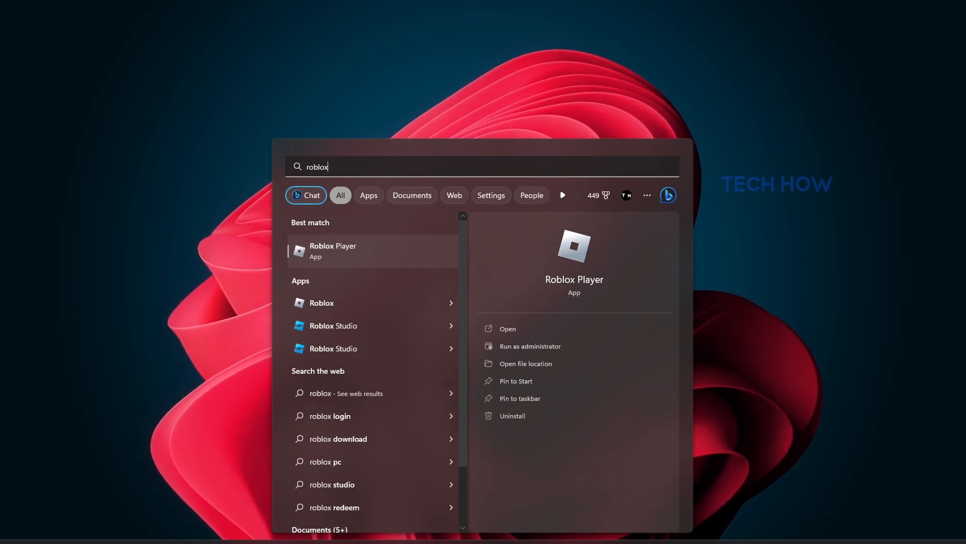
Step: Go to the Roblox Player shortcut's file location and bring up its context menu
click(587, 365)
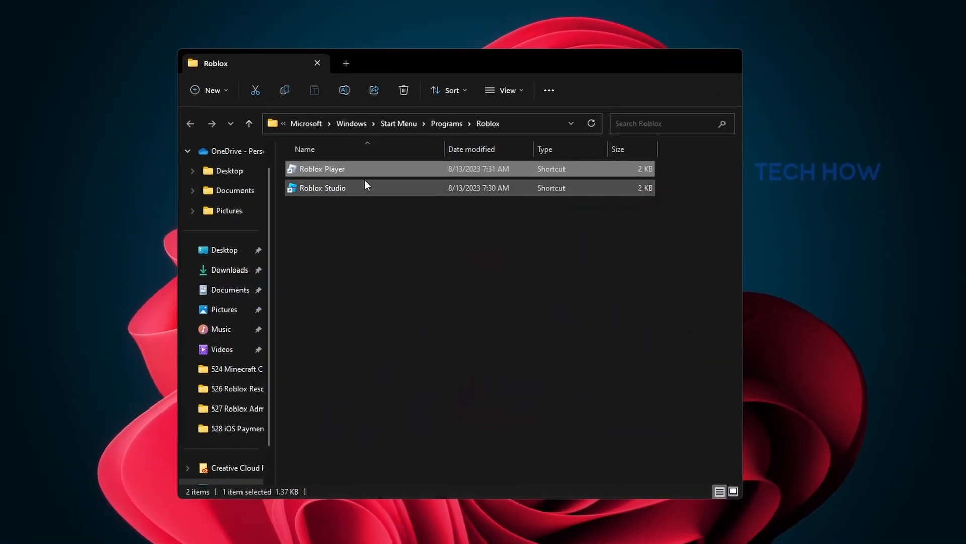
right_click(364, 172)
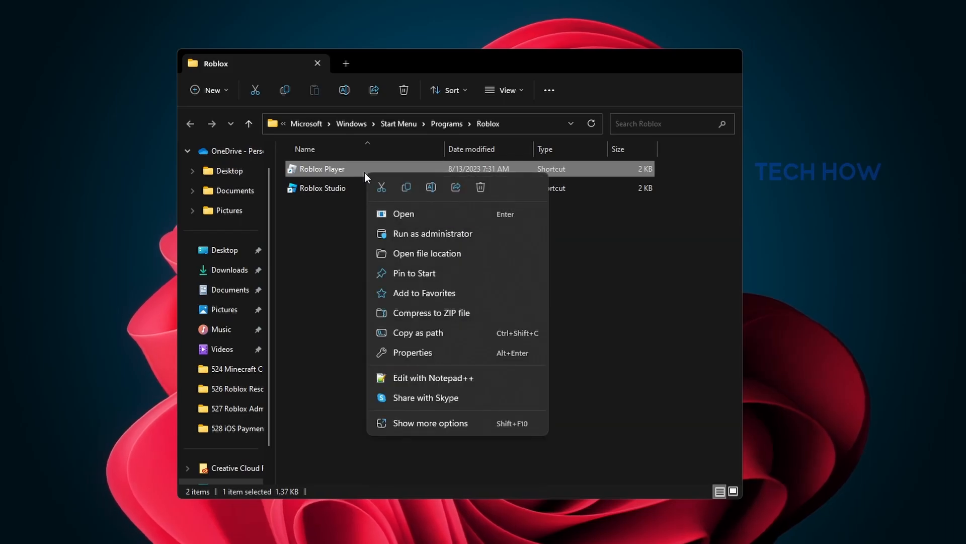
Step: Follow the shortcut to the version folder and show RobloxPlayerLauncher.exe's Properties
click(510, 255)
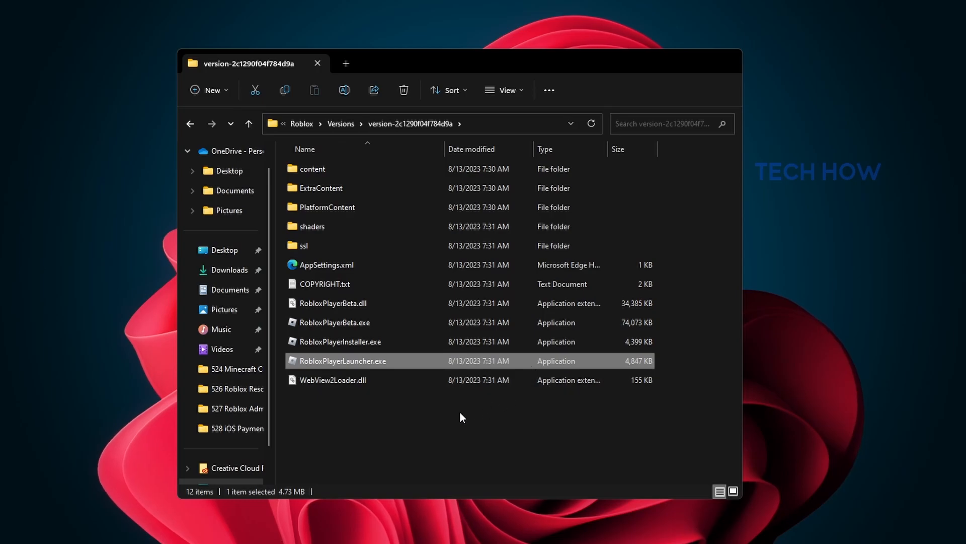
right_click(425, 362)
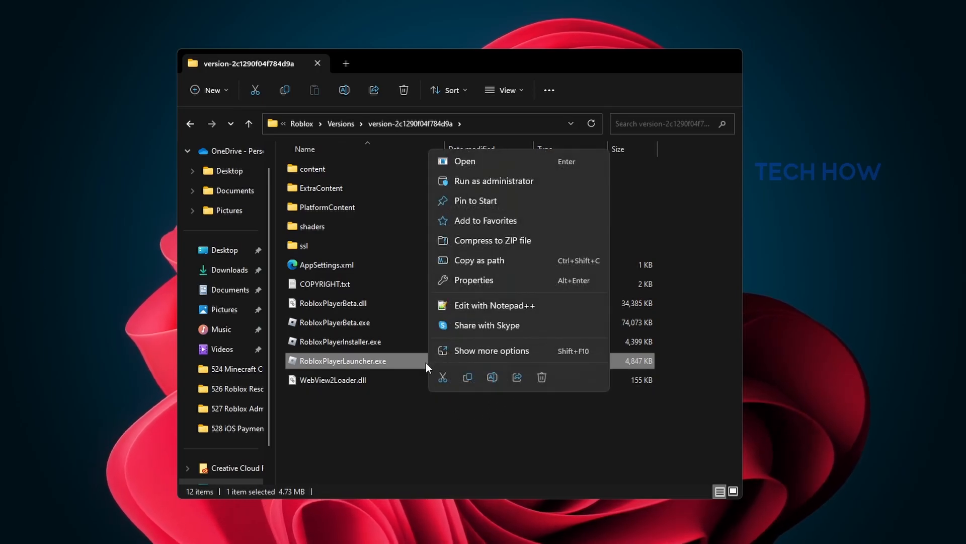
click(507, 280)
Step: Under Compatibility, enable 'Run this program as an administrator' for the launcher and apply it
click(672, 59)
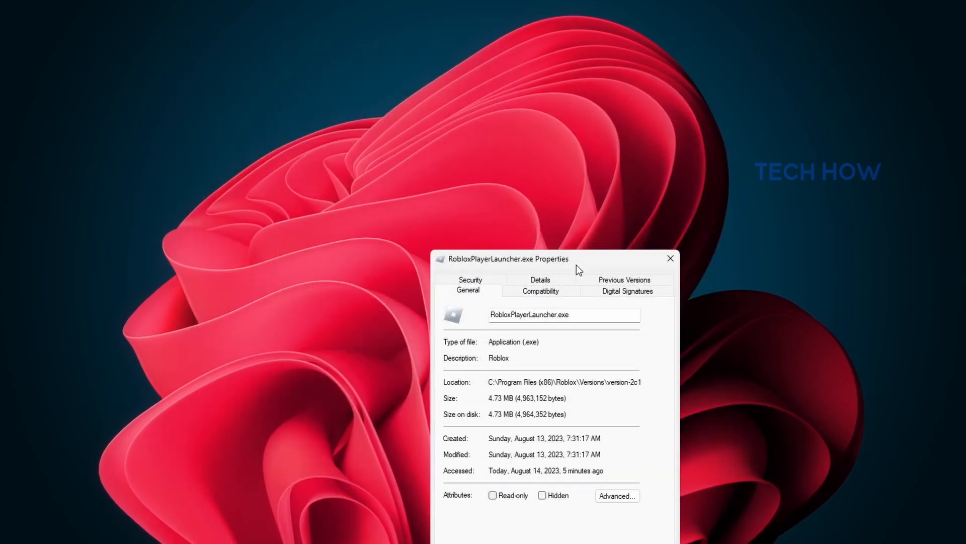
drag(576, 265, 515, 126)
click(479, 151)
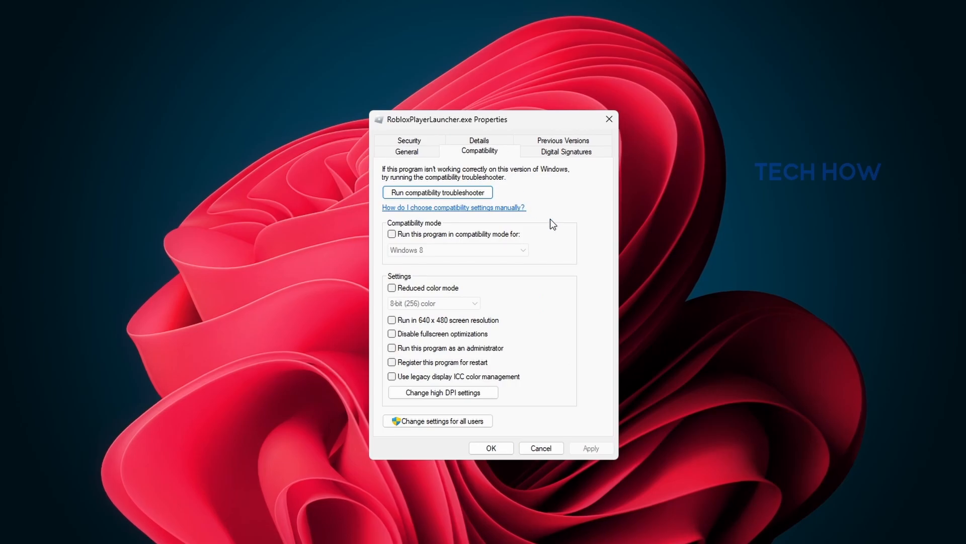
click(483, 349)
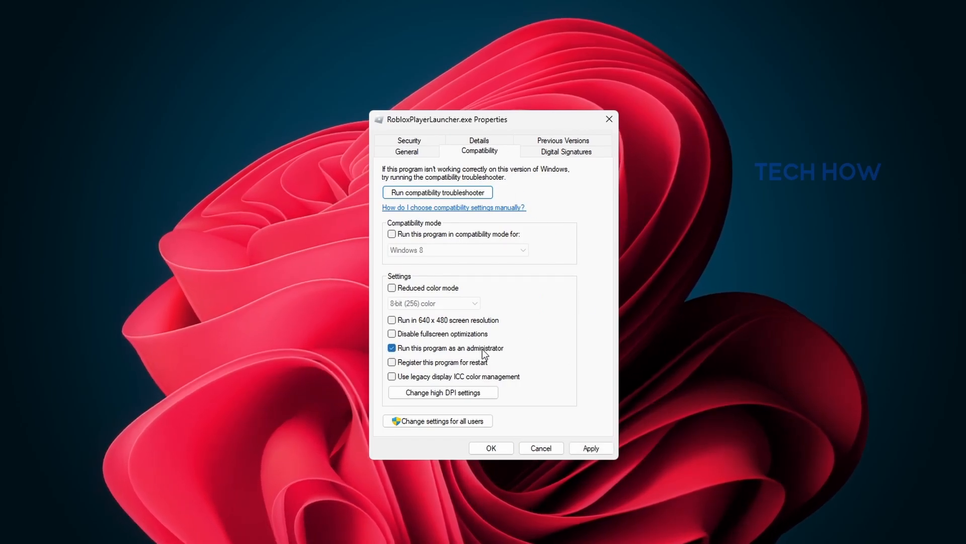
click(590, 447)
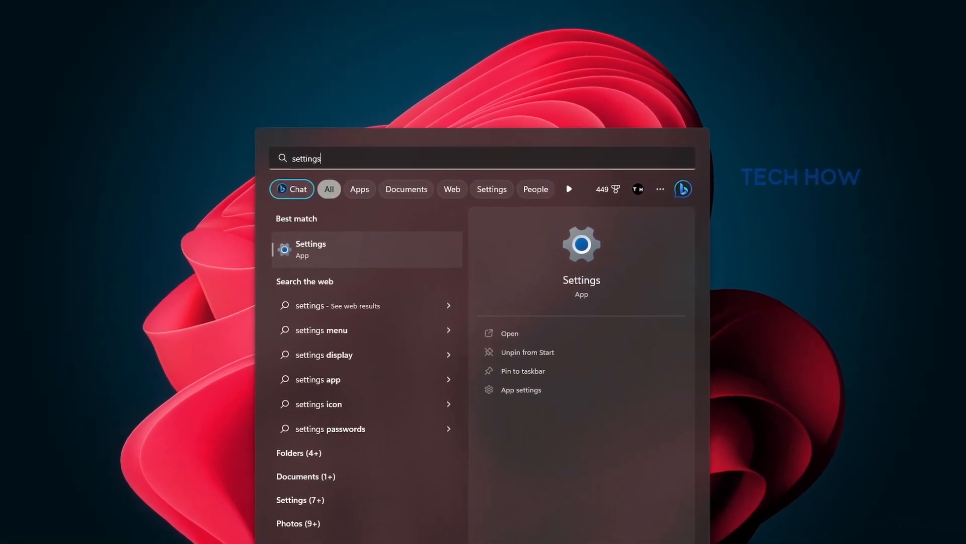
Step: In Settings > Apps > Installed apps, find Roblox, show its options menu, then close Settings
key(Return)
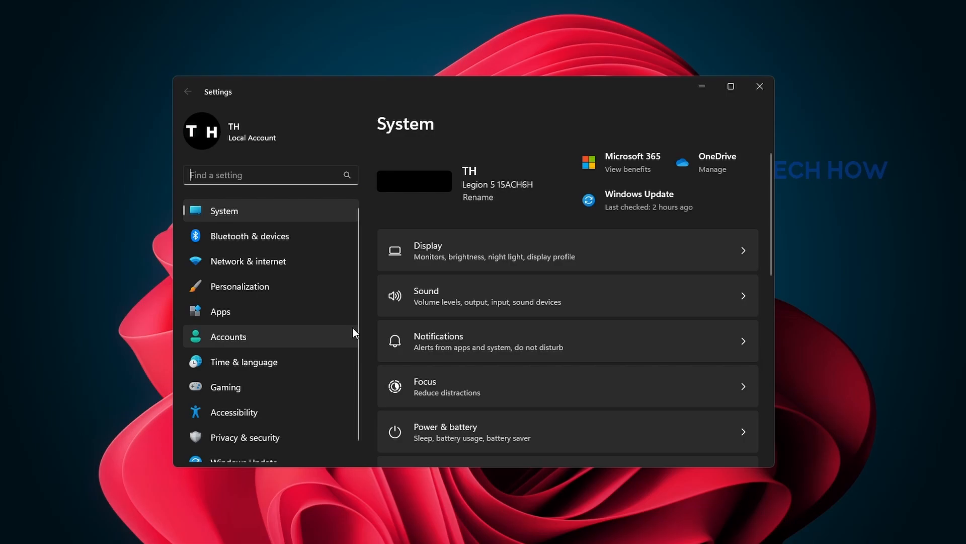
click(279, 315)
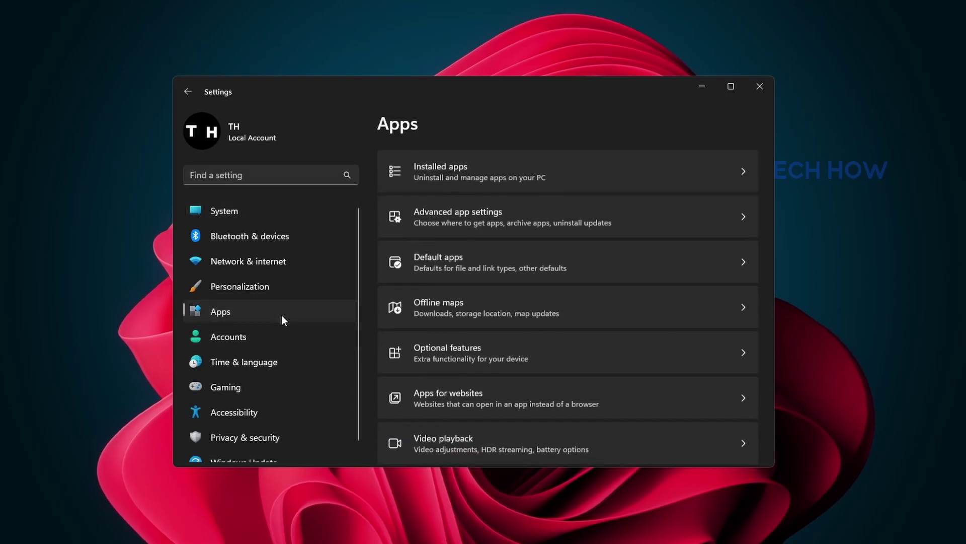
click(555, 173)
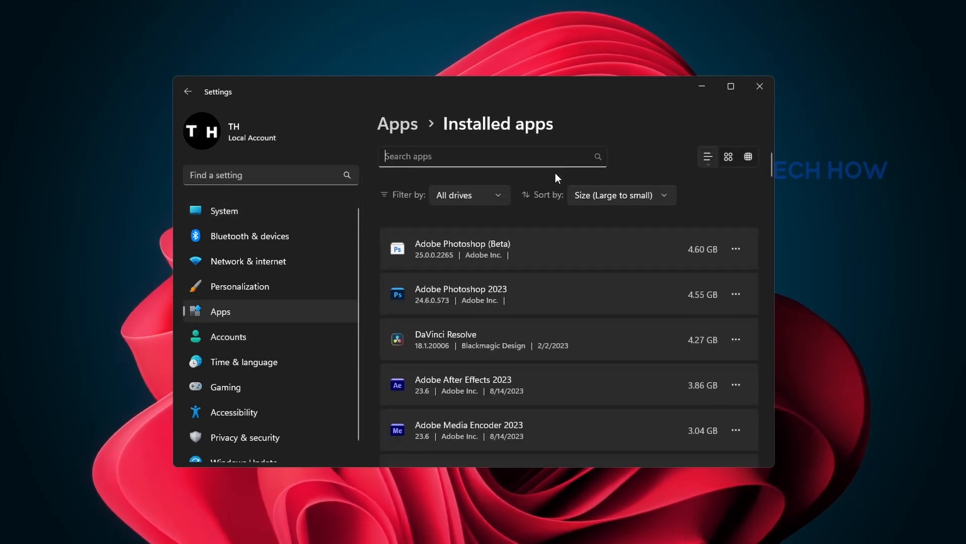
click(498, 159)
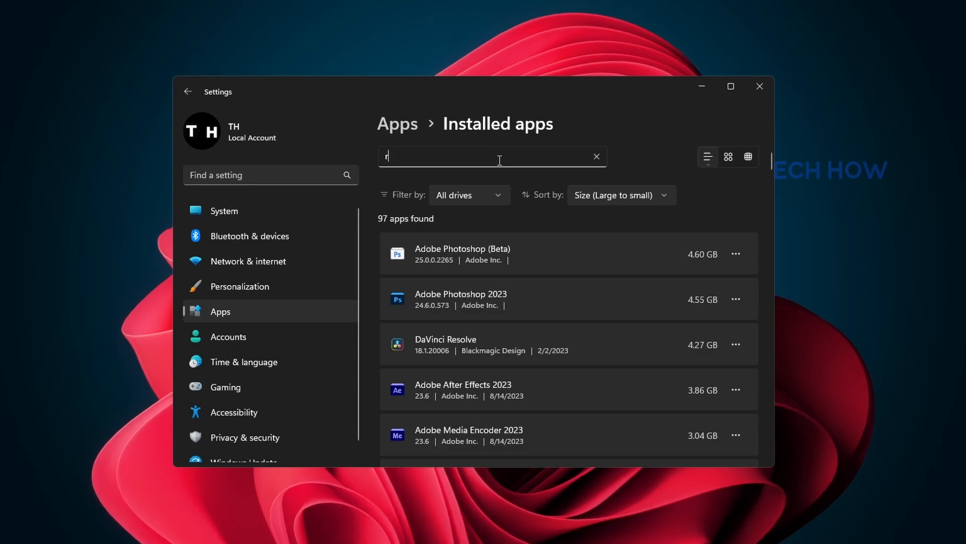
text(roblox)
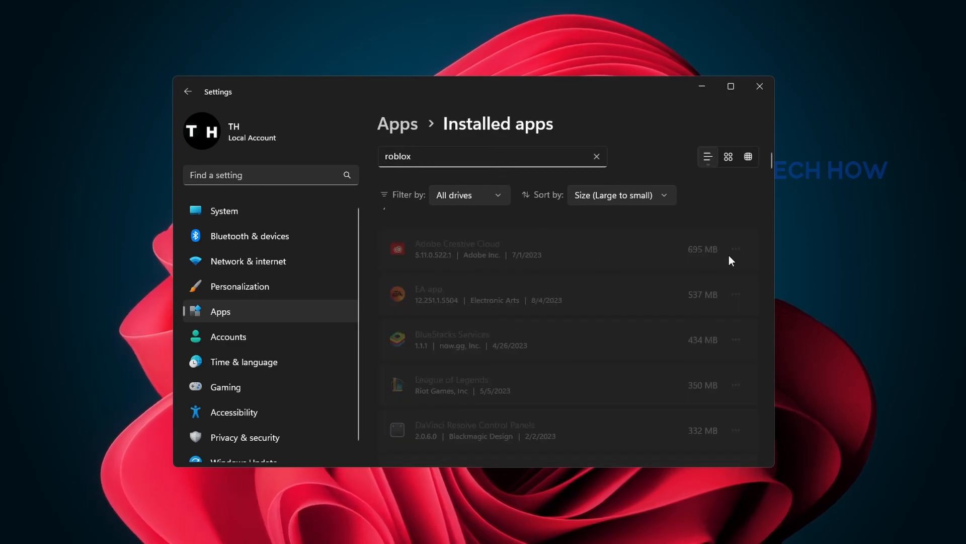
click(736, 253)
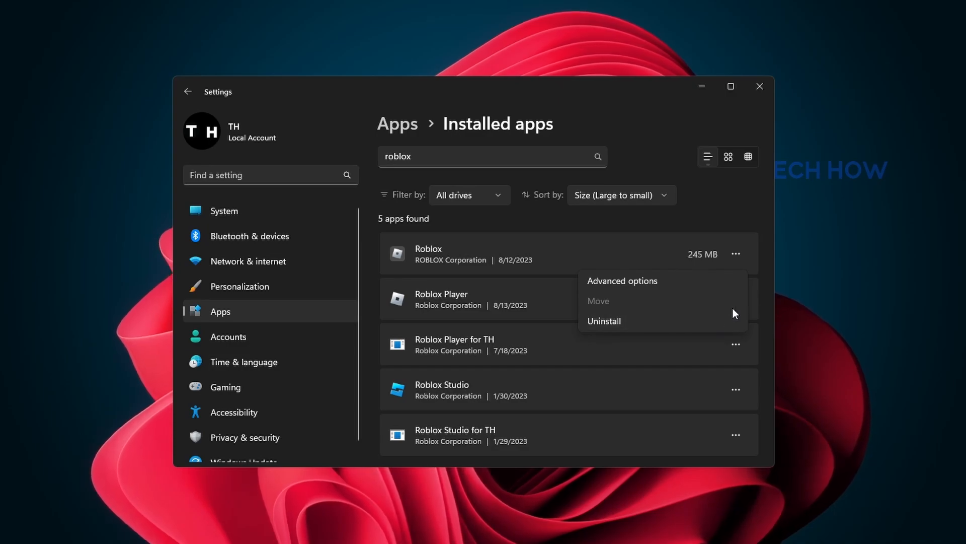
click(760, 88)
mouse_move(351, 538)
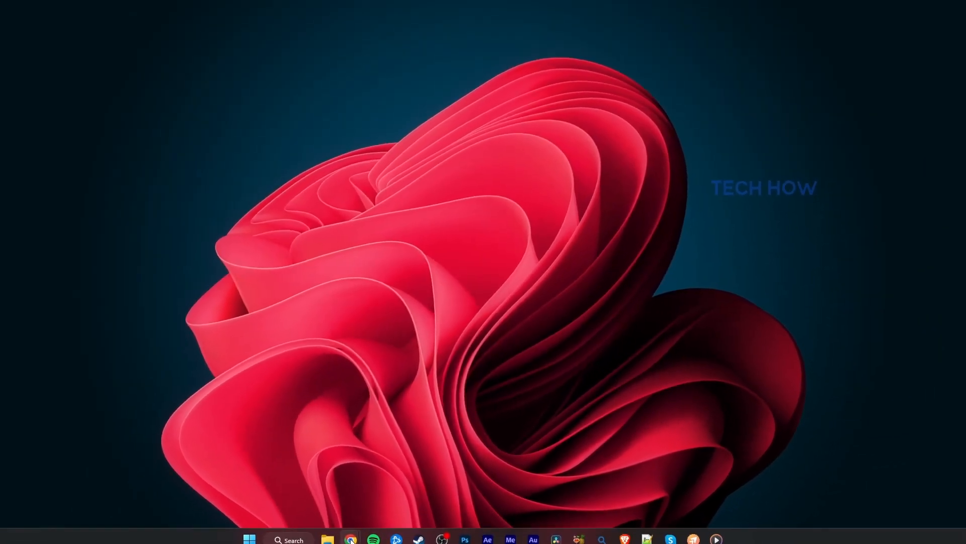
Step: Back in Chrome on roblox.com, find Squid Game via Discover, play it and allow opening Roblox
click(379, 497)
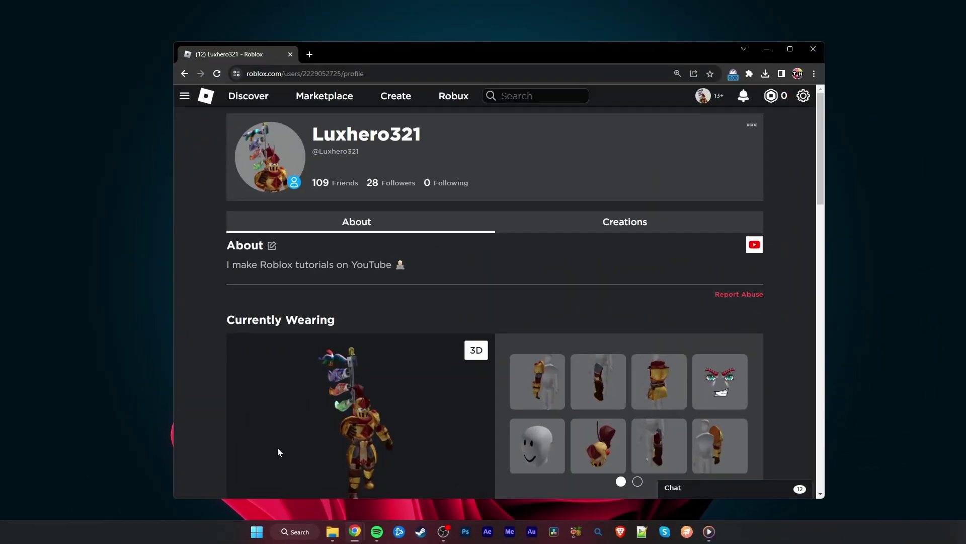
click(248, 96)
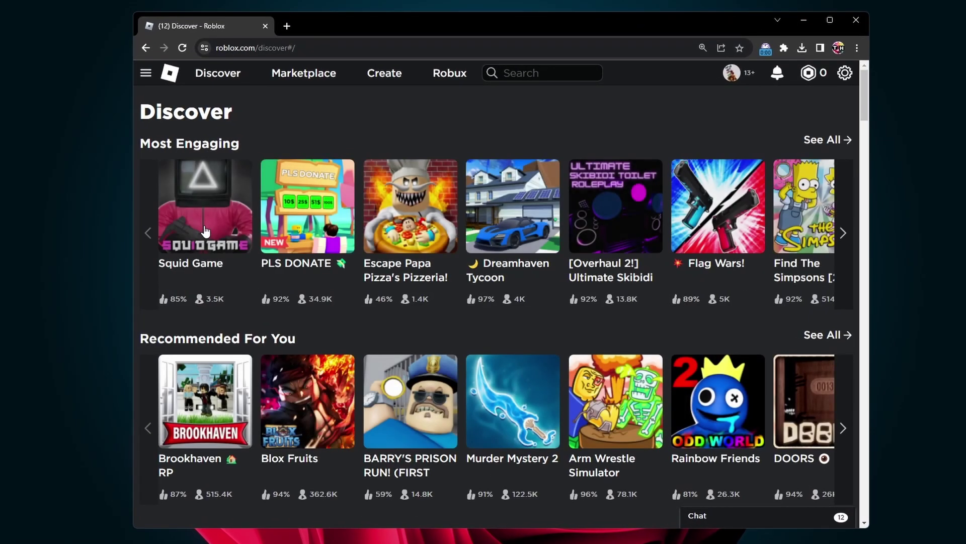
click(204, 229)
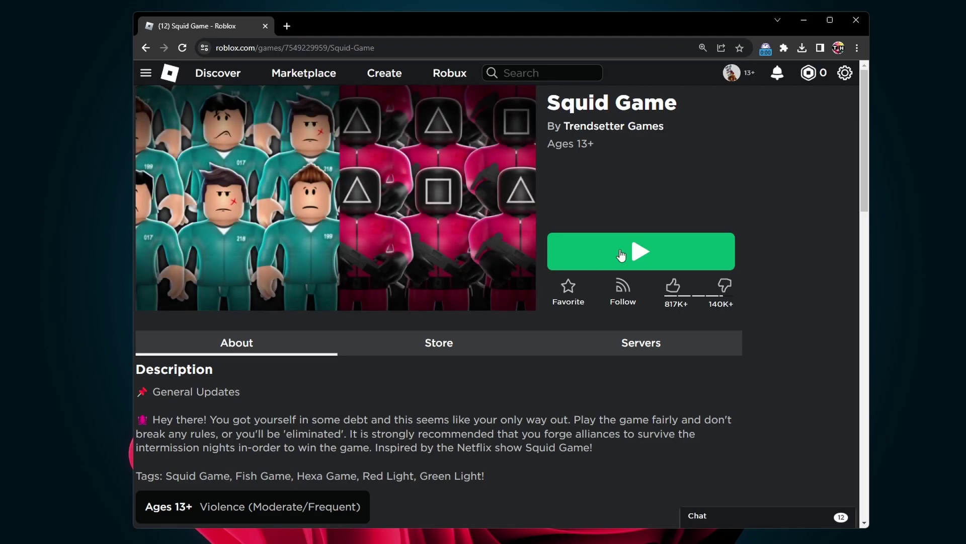
click(622, 254)
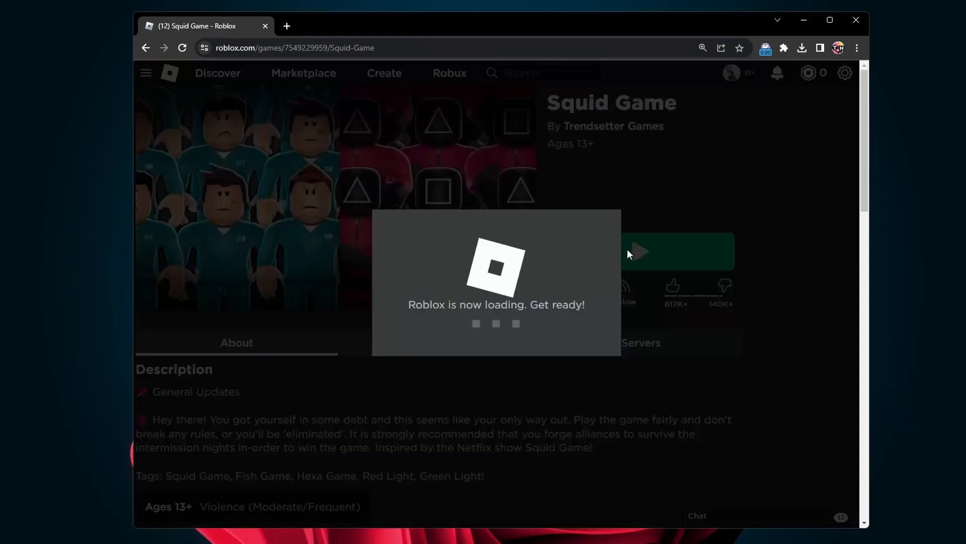
click(545, 146)
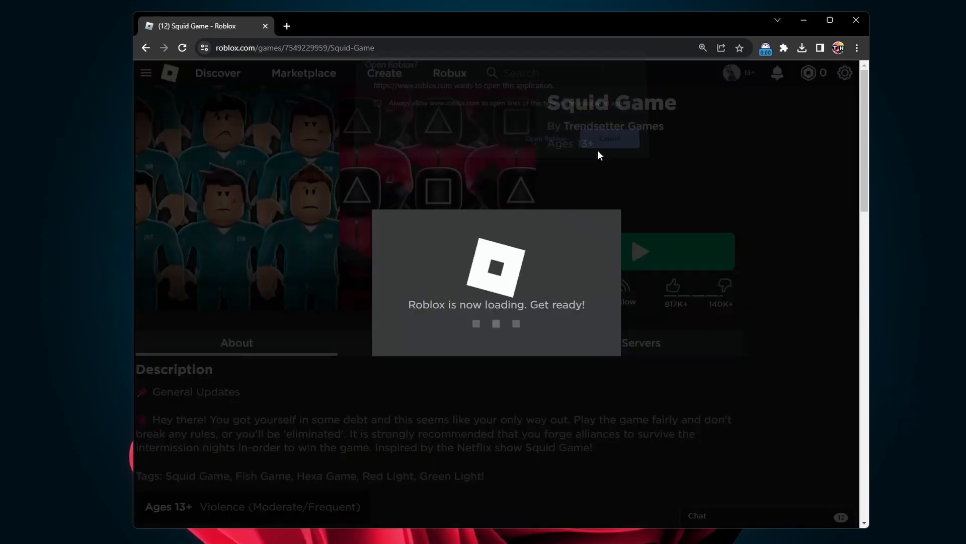